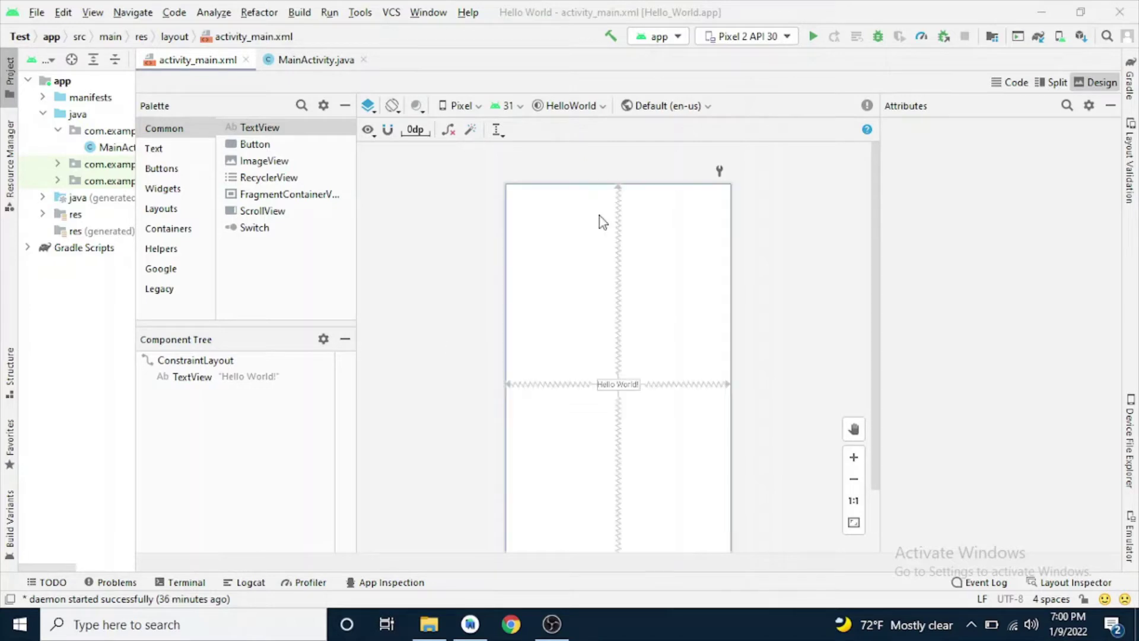
- Try launching the Pixel 2 API 30 emulator, then dismiss its error and close the crash report
left_click(1059, 37)
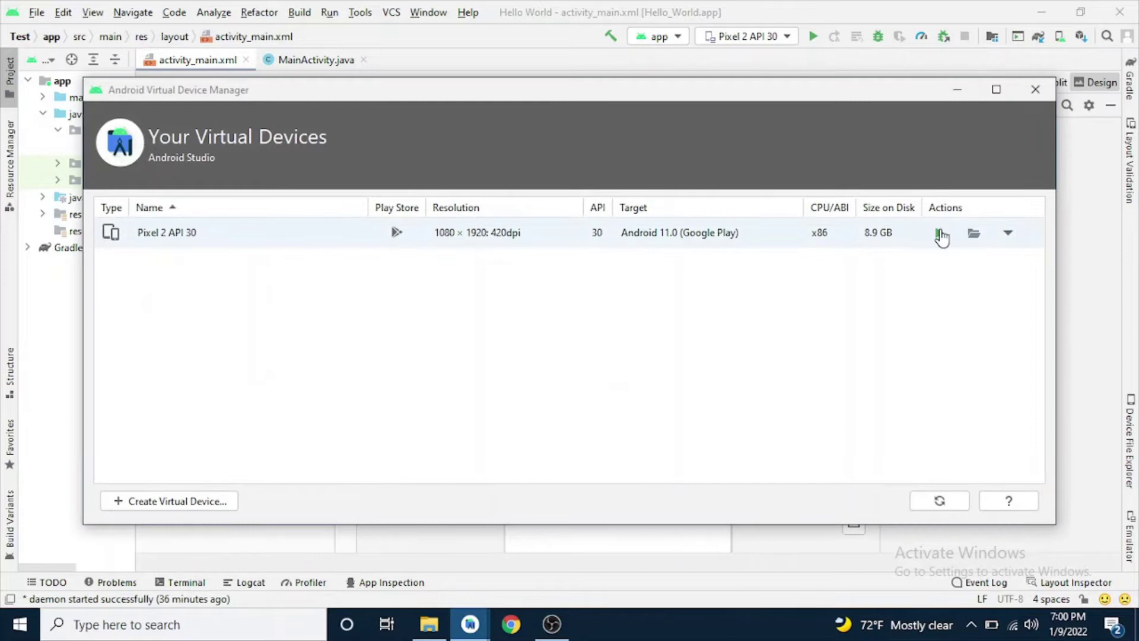
left_click(939, 233)
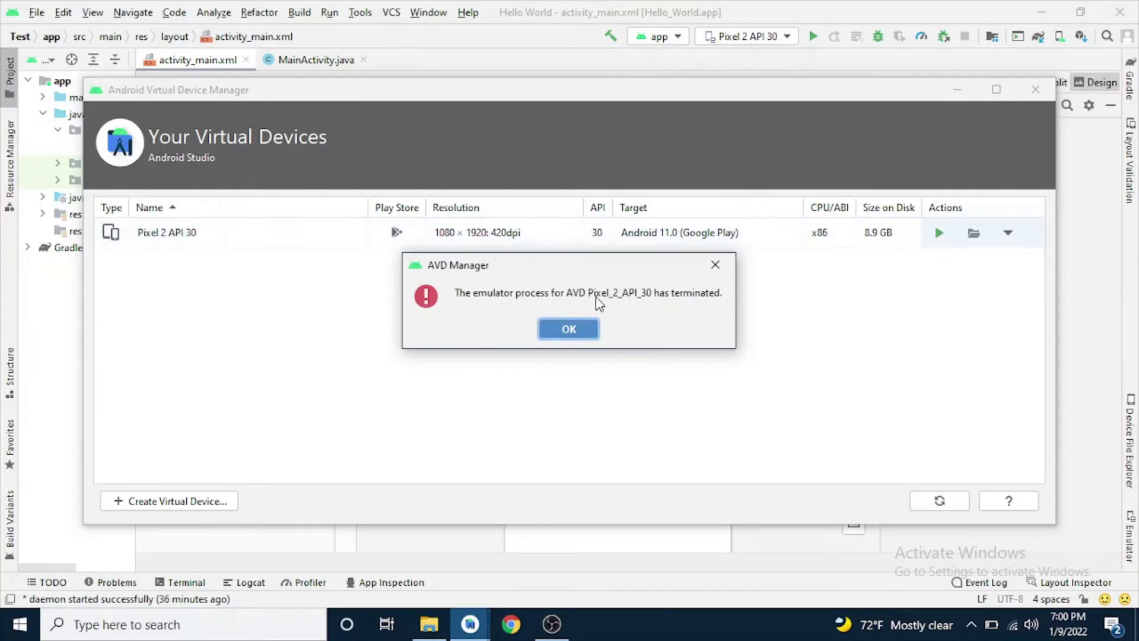
left_click(579, 329)
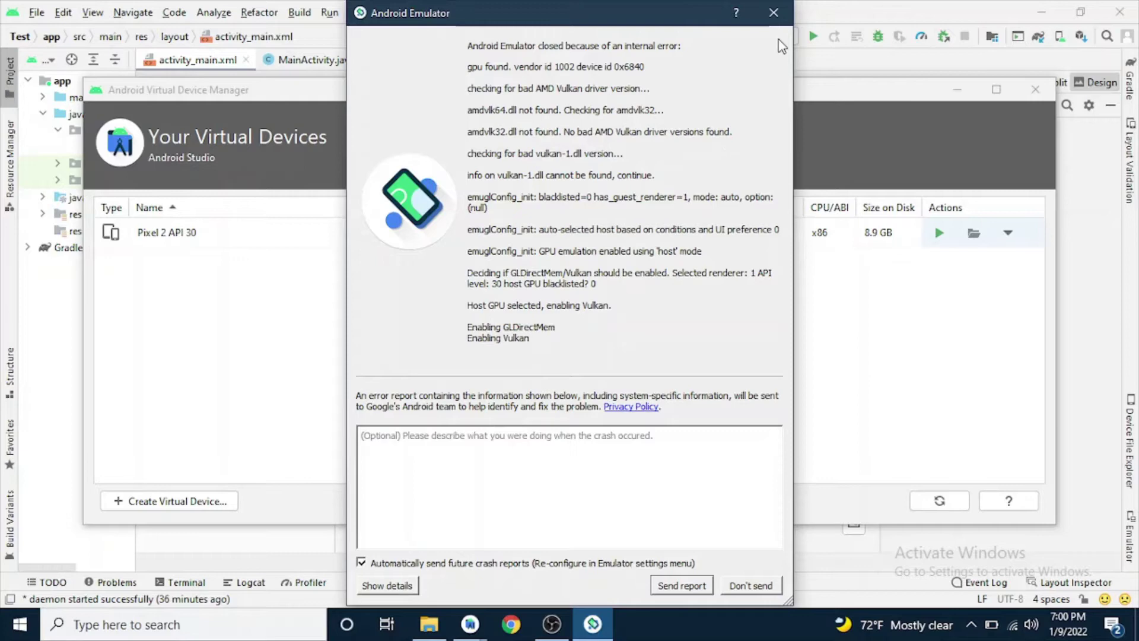
left_click(773, 14)
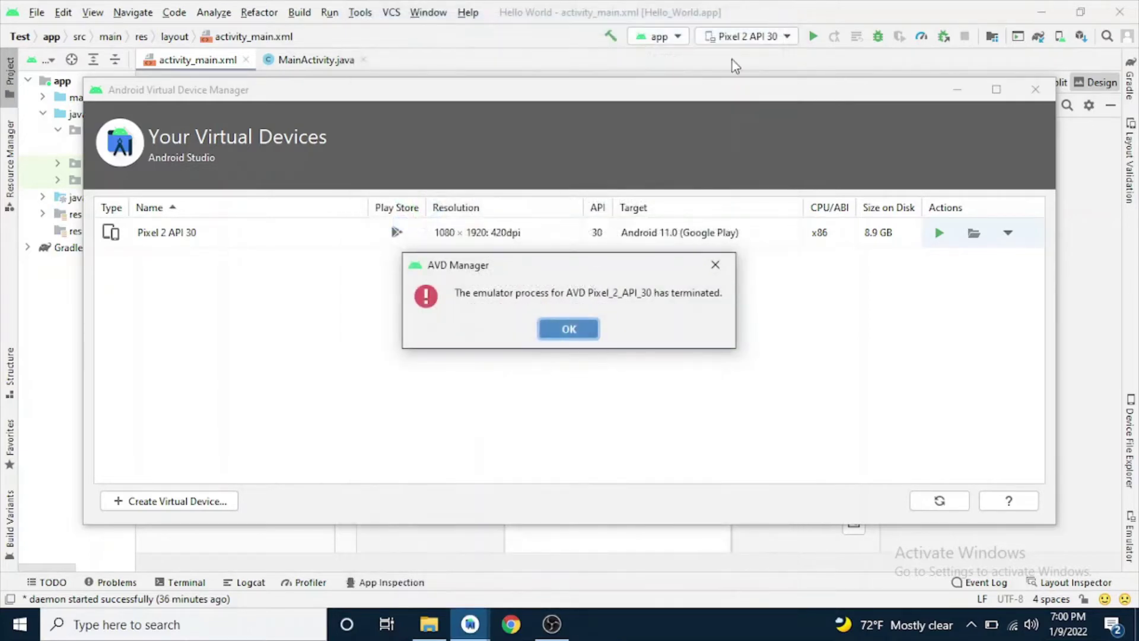
- Dismiss the emulator-terminated message and search Google for 'download vulkan-1.dll'
left_click(553, 328)
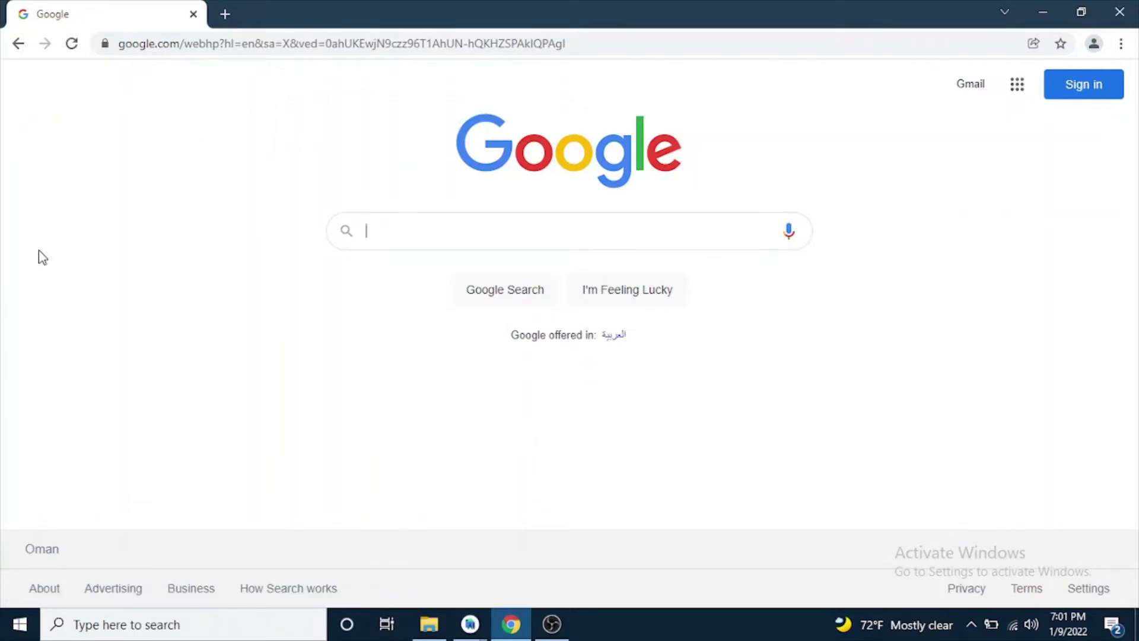
type("down")
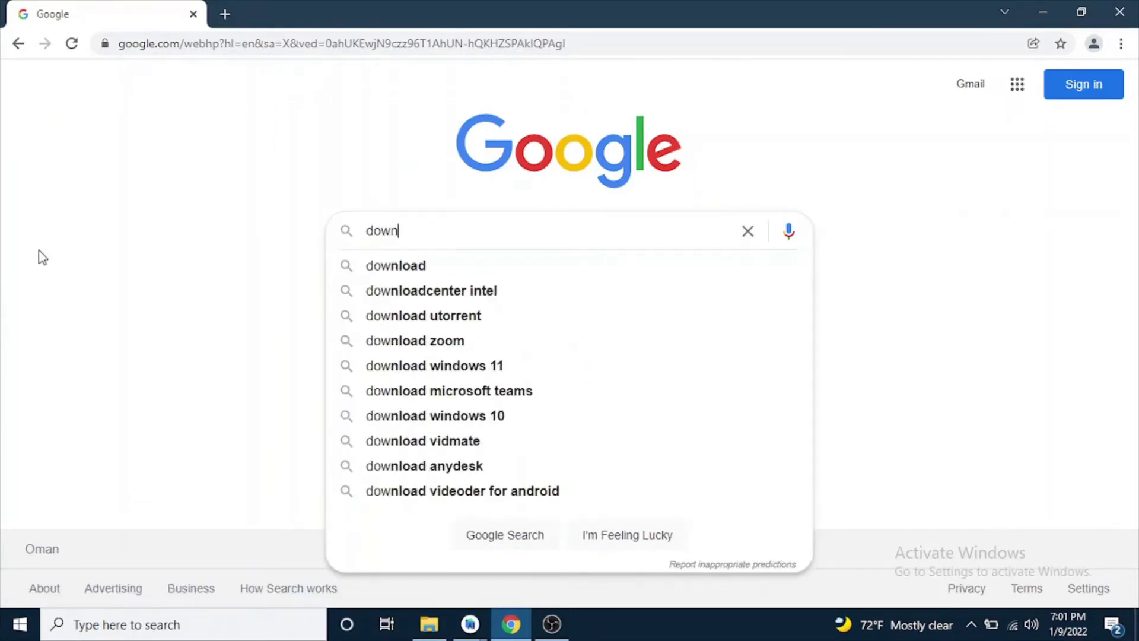
type("load vul")
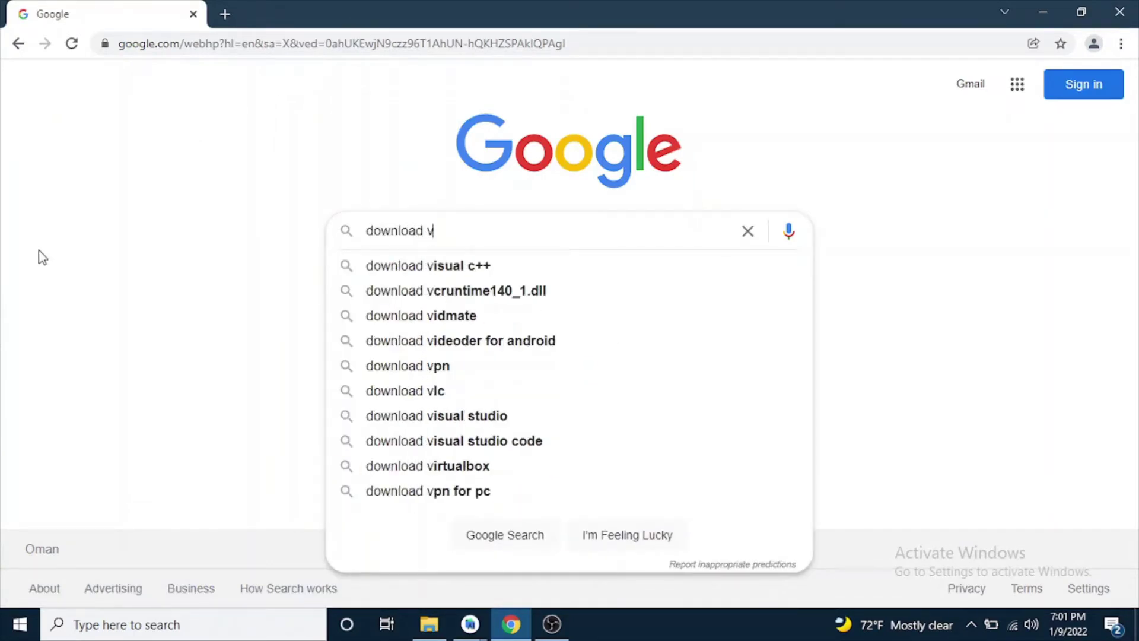
key("Down")
key("Down")
key("Down")
key("Down")
key("Down")
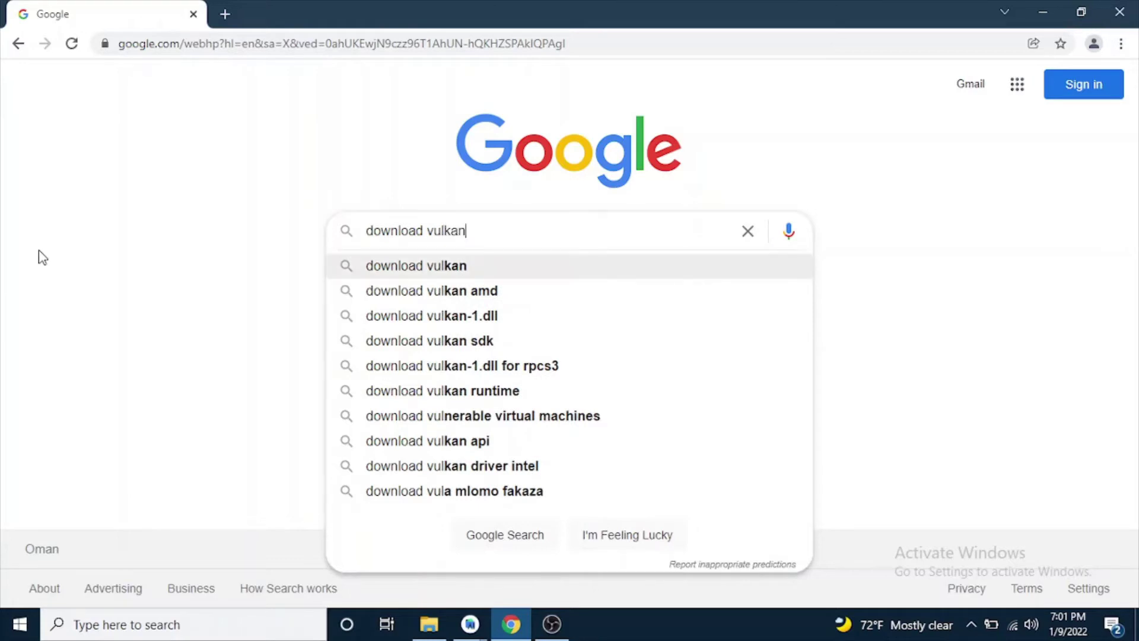
key("BackSpace")
key("BackSpace")
key("BackSpace")
key("BackSpace")
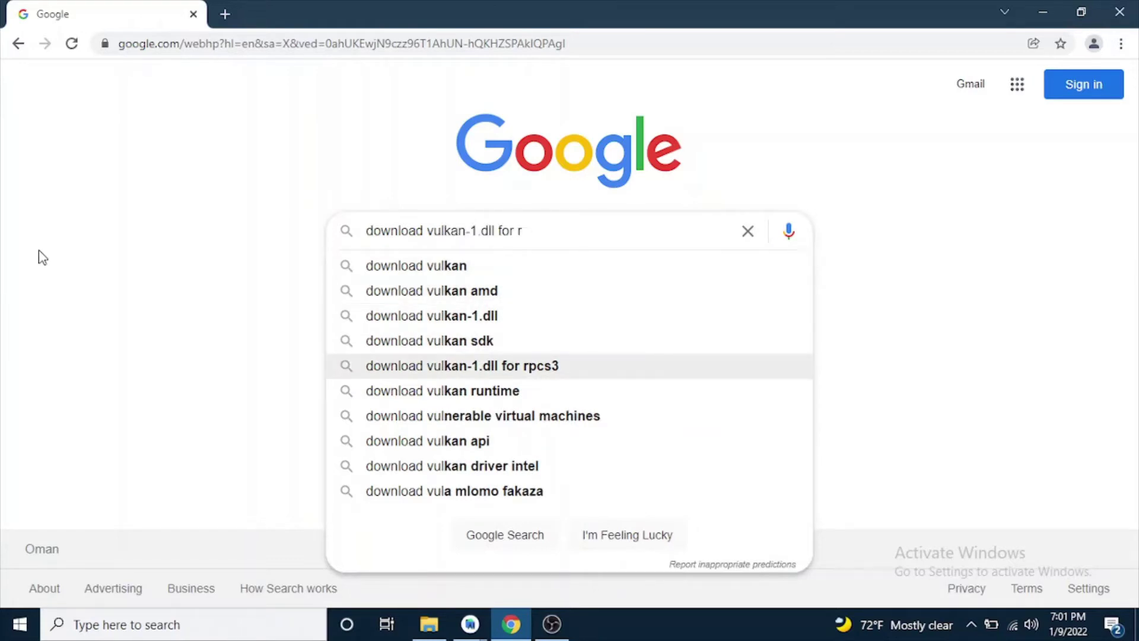
key("BackSpace")
key("BackSpace")
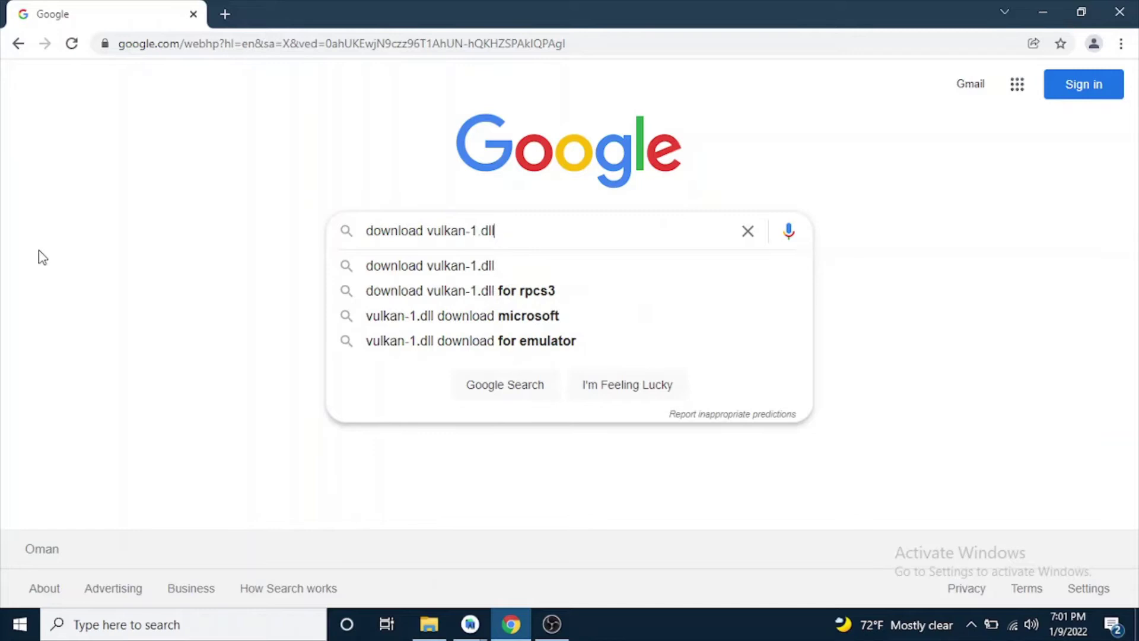
key("Escape")
key("Return")
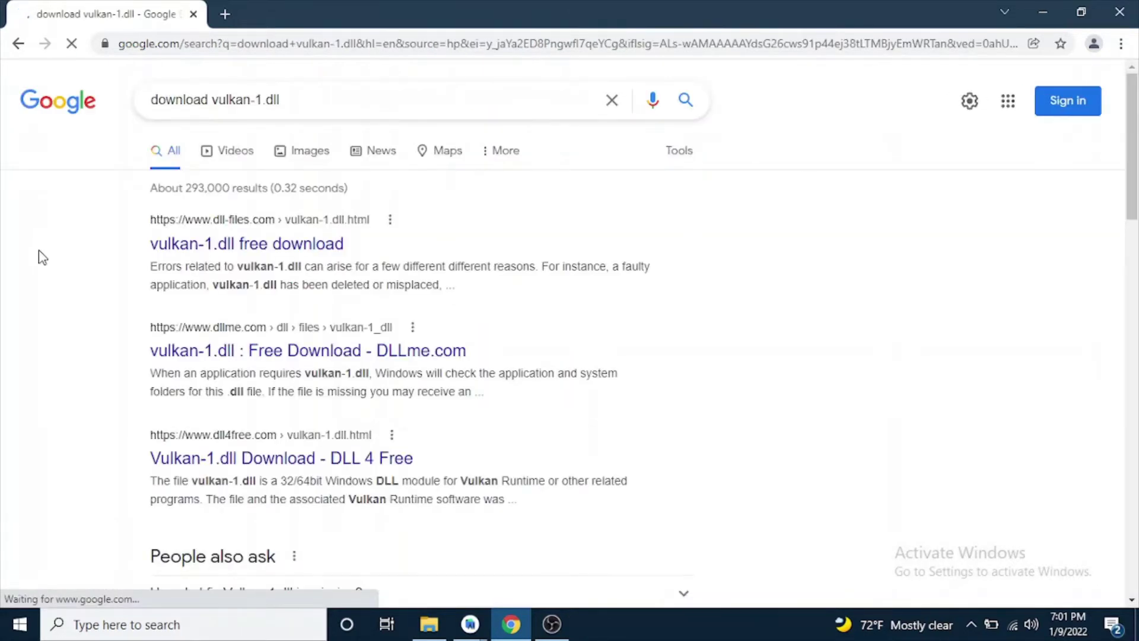
- Download the vulkan-1-999-0-0-0.zip archive from dll-files.com, then minimize Chrome
left_click(193, 247)
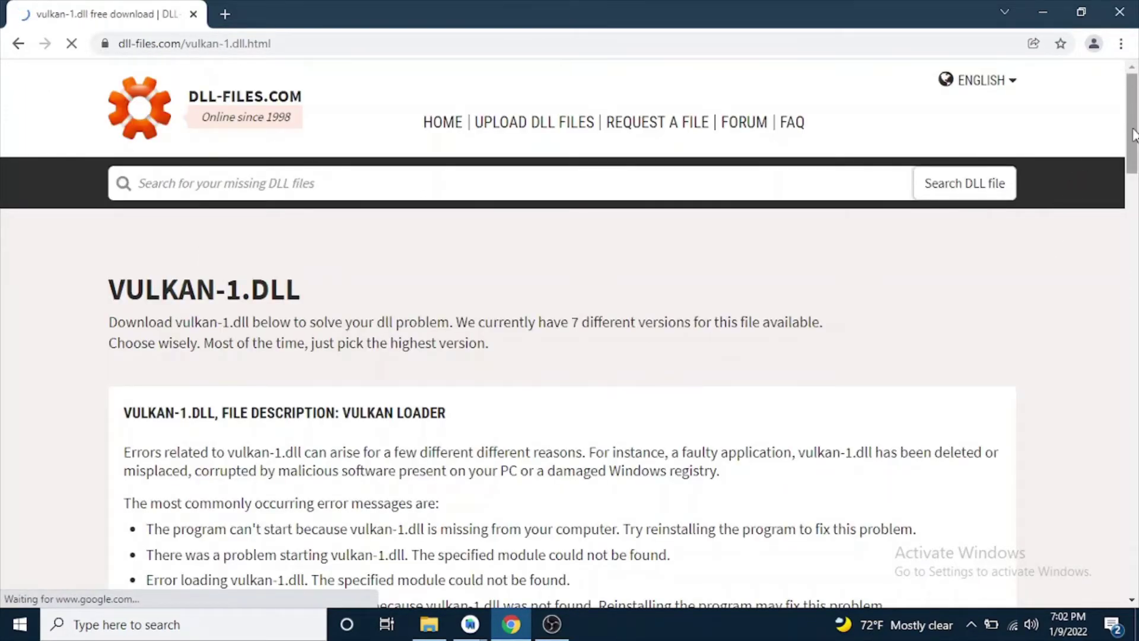
left_click_drag(1132, 136, 1121, 289)
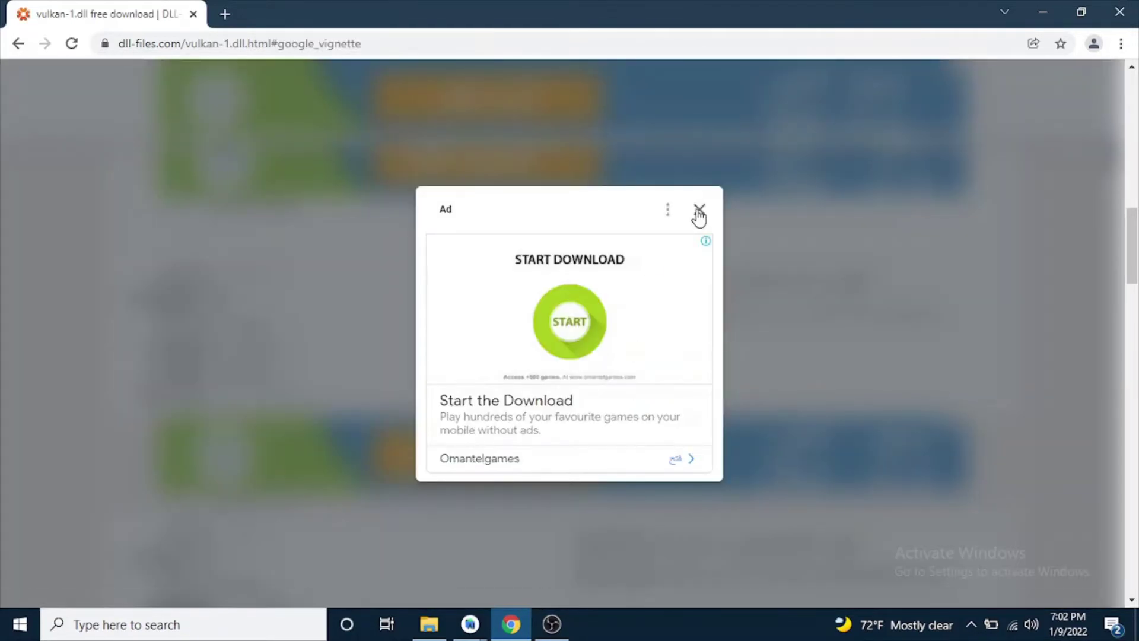
left_click(698, 210)
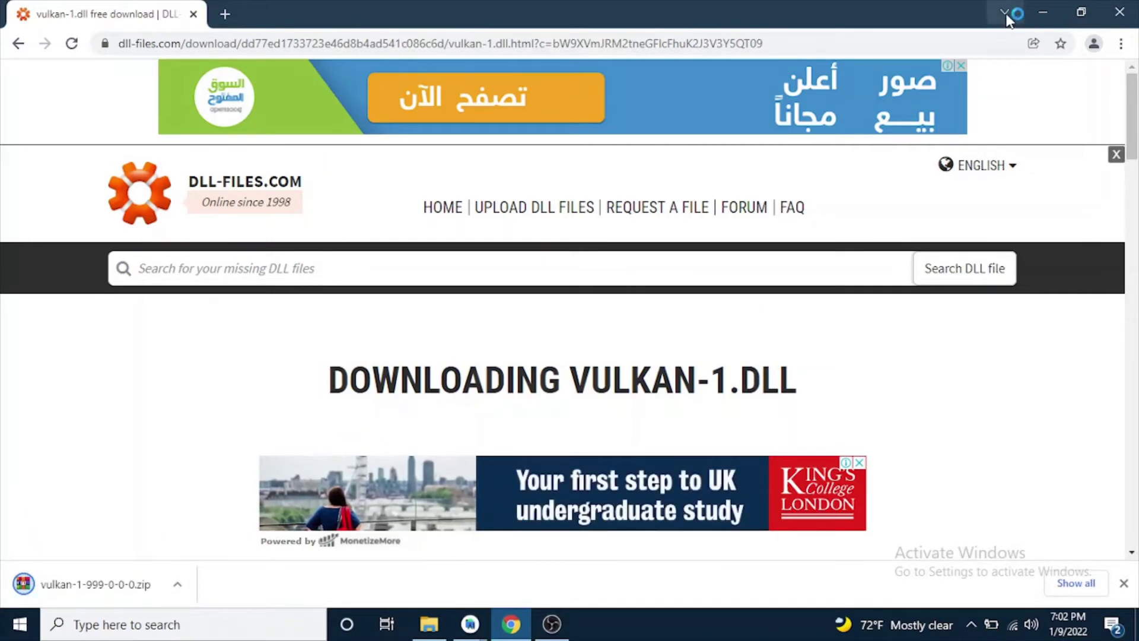
left_click(1043, 12)
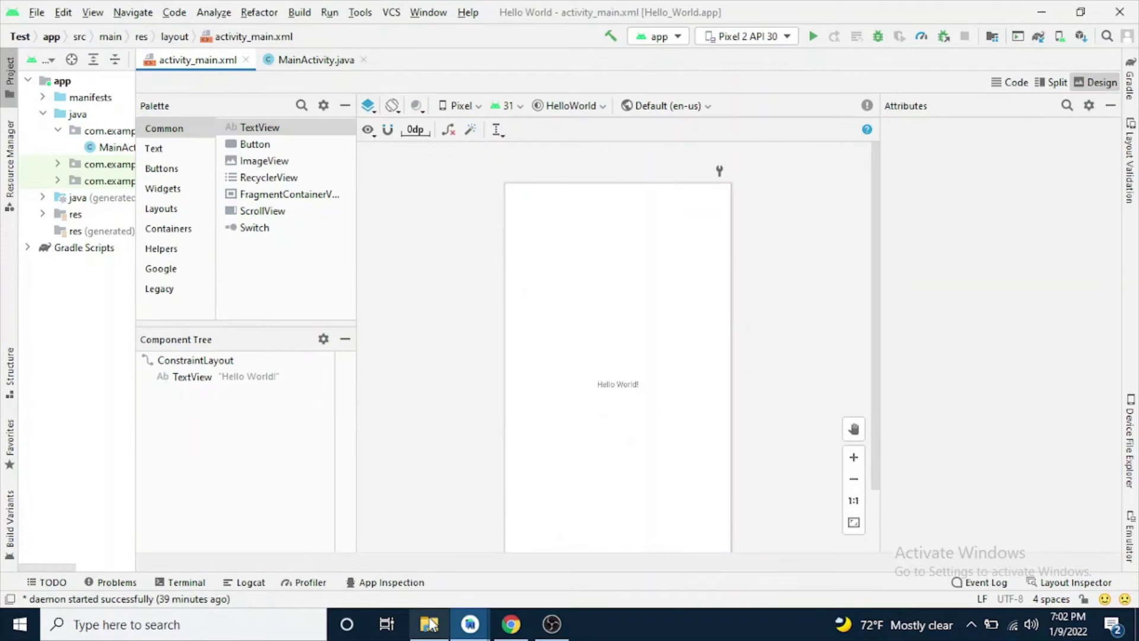
- Extract vulkan-1-999-0-0-0.zip here in Downloads, producing vulkan-1-999-0-0-0.dll and README
left_click(427, 626)
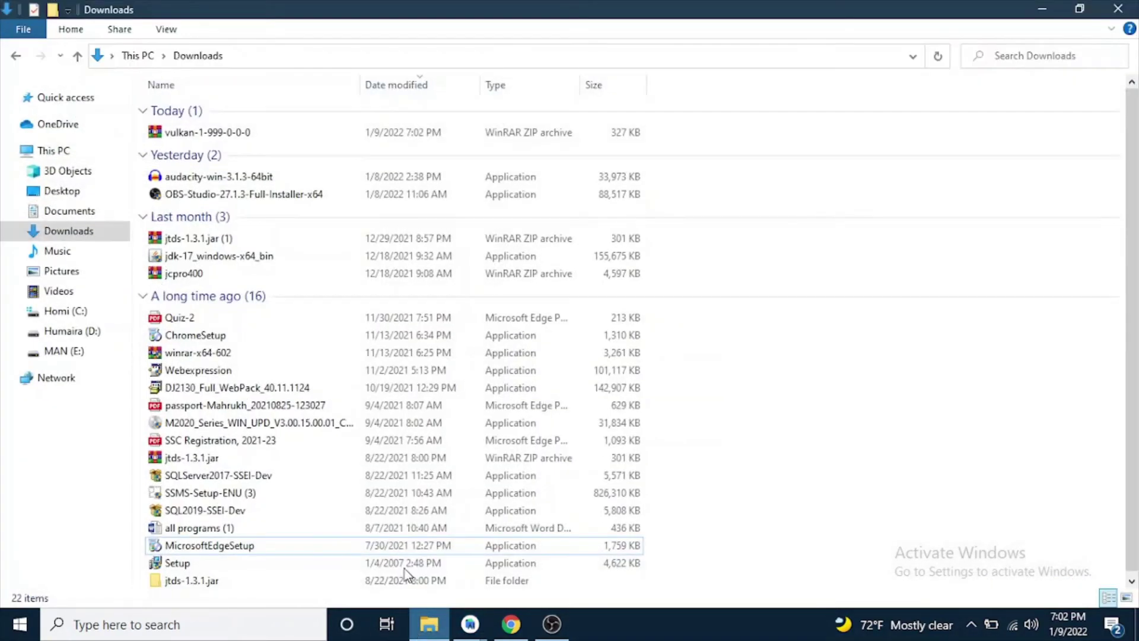
double_click(157, 135)
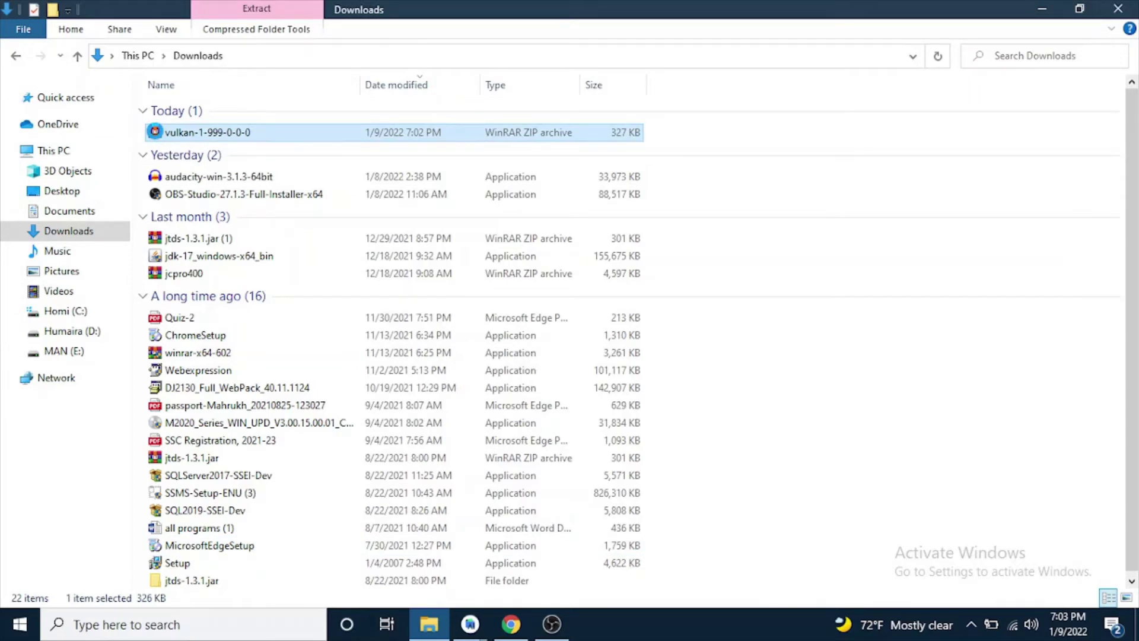
right_click(156, 134)
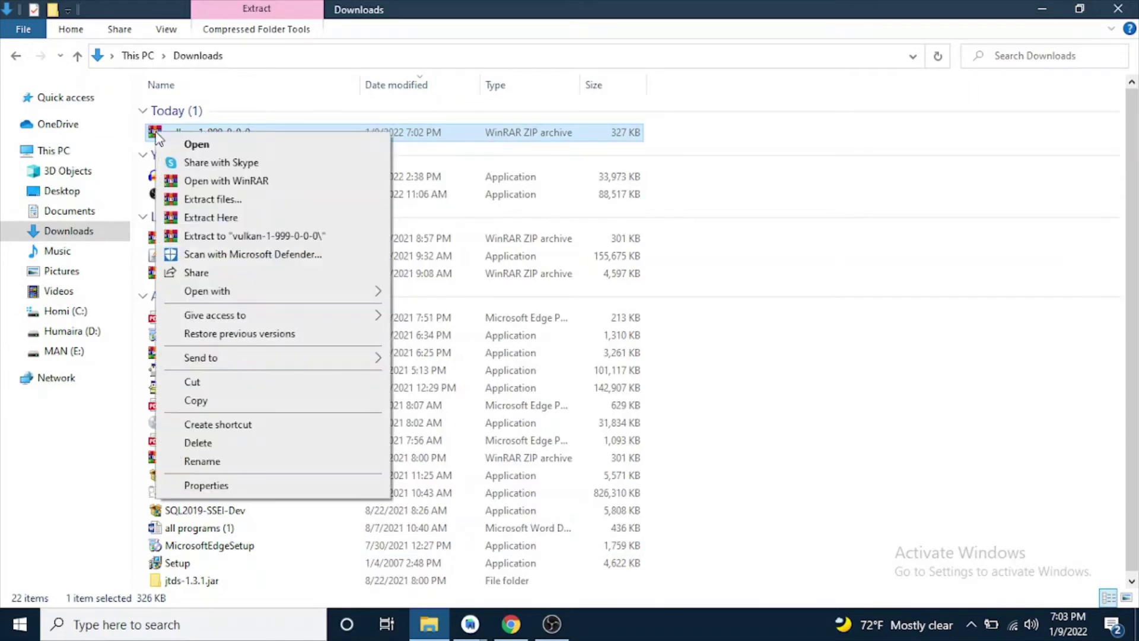
left_click(198, 219)
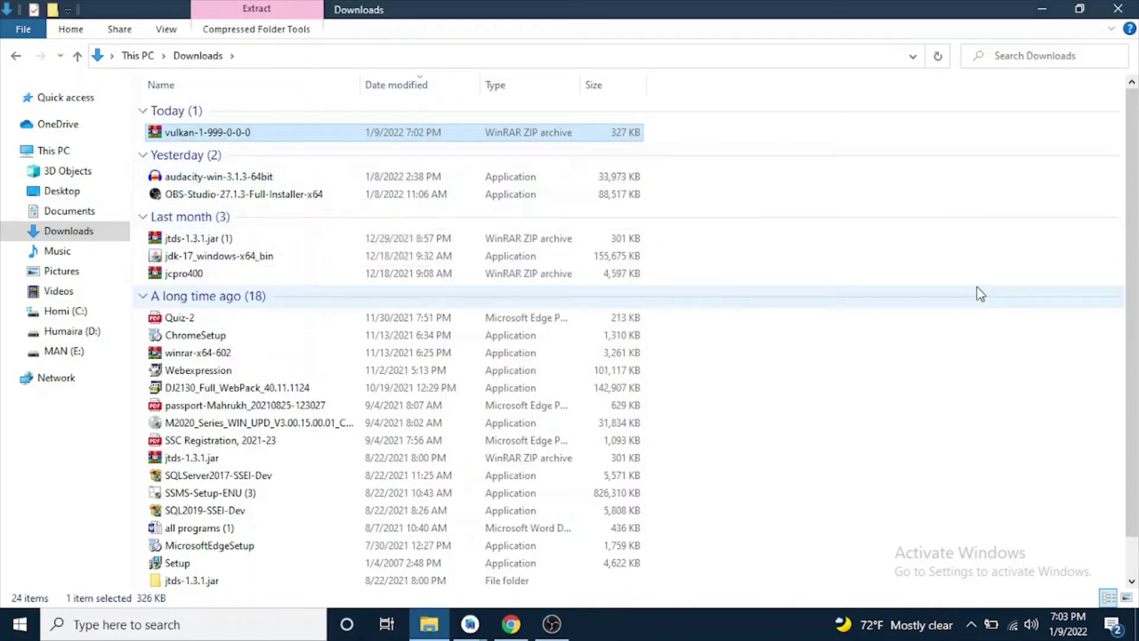
left_click_drag(1133, 225, 1136, 124)
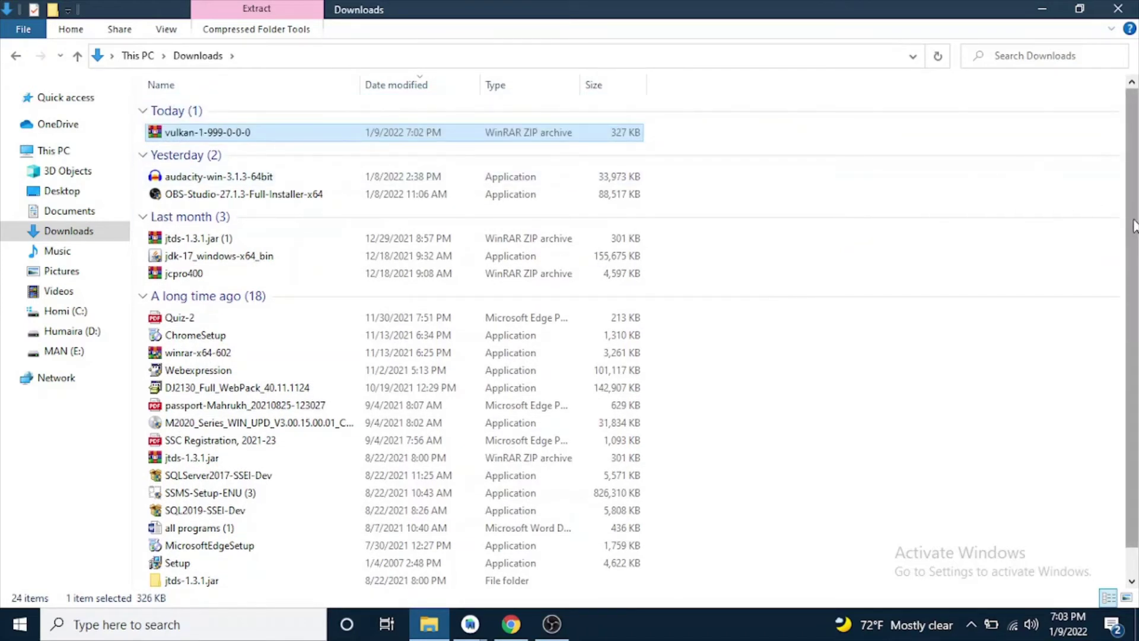
left_click_drag(1134, 226, 1131, 362)
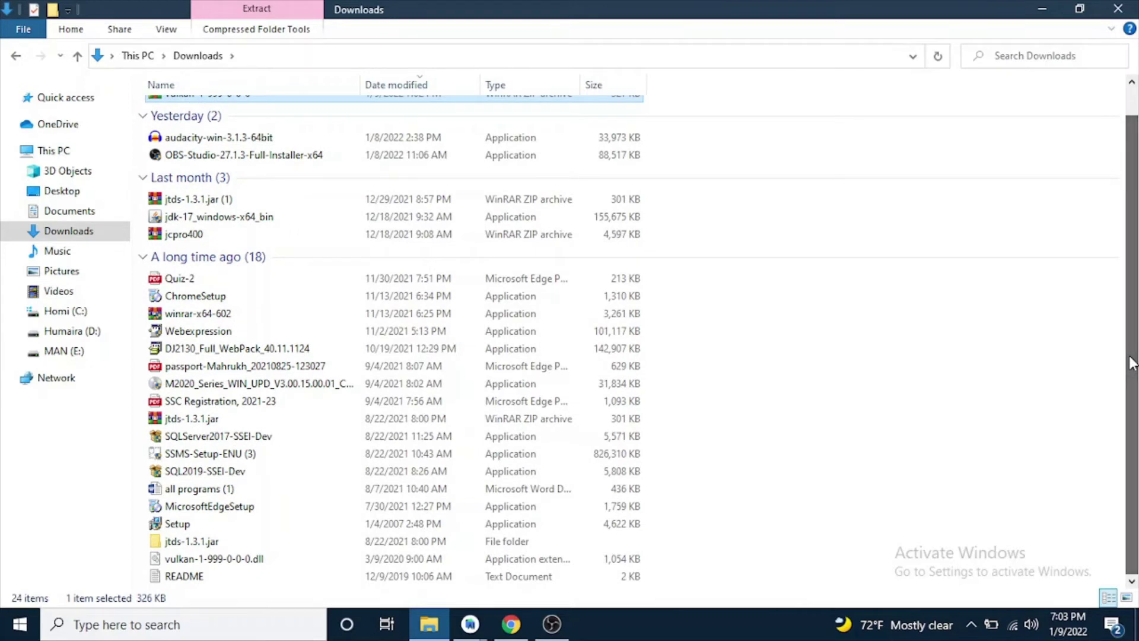
- Rename vulkan-1-999-0-0-0.dll to vulkan-1.dll and copy the file
left_click(191, 562)
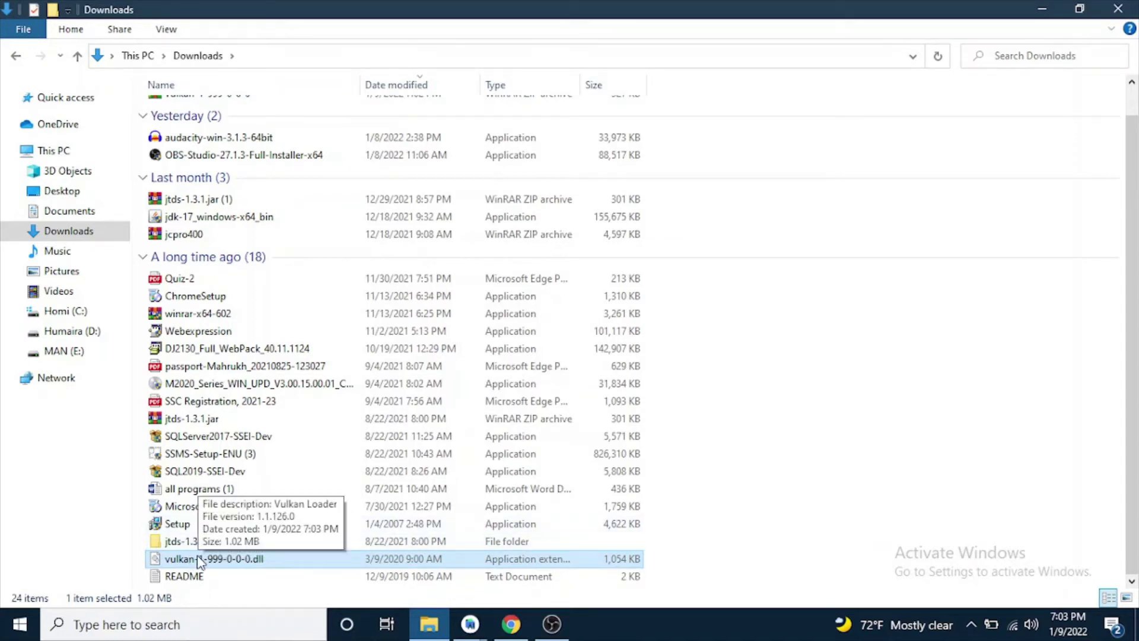
double_click(196, 557)
right_click(196, 558)
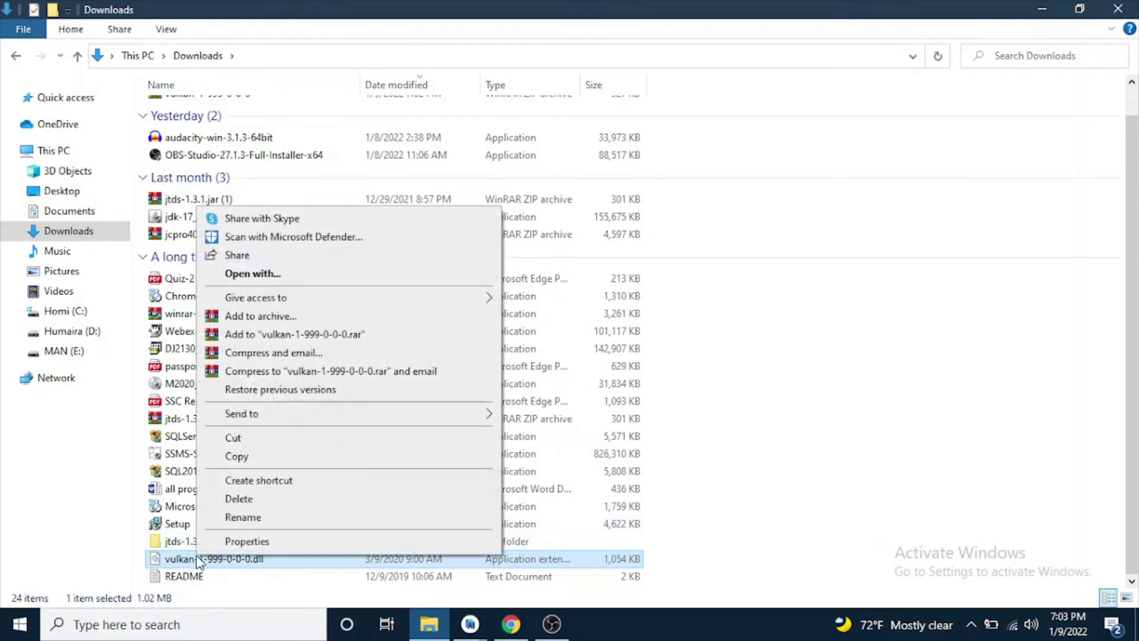
left_click(257, 516)
key("Right")
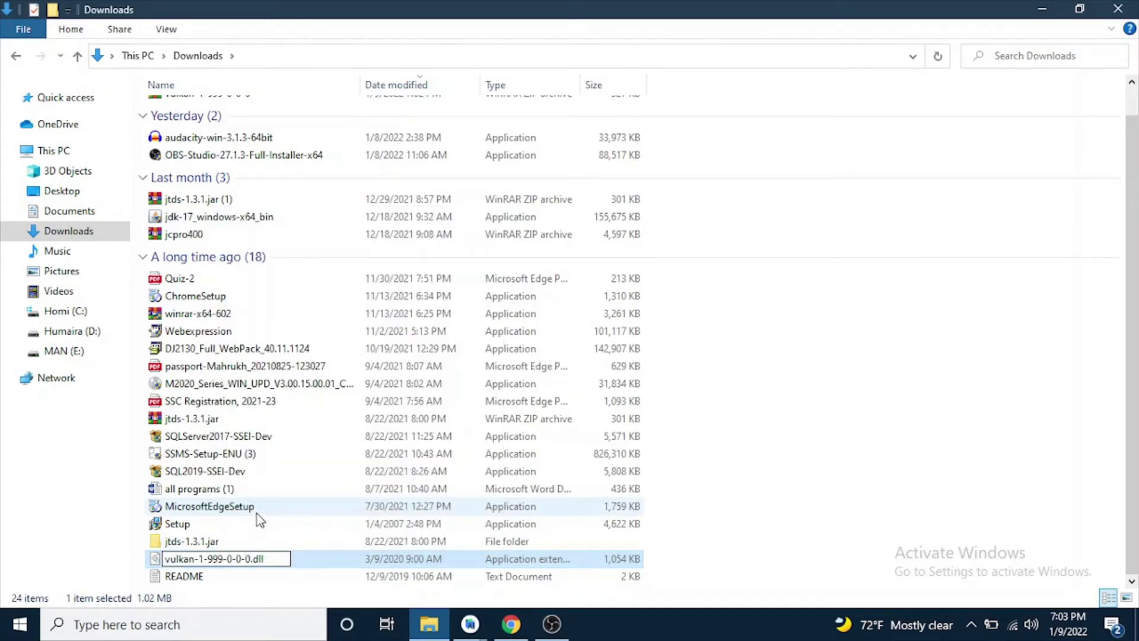
key("BackSpace")
key("BackSpace")
key("BackSpace")
key("BackSpace")
key("BackSpace")
key("BackSpace")
key("BackSpace")
key("BackSpace")
key("BackSpace")
key("BackSpace")
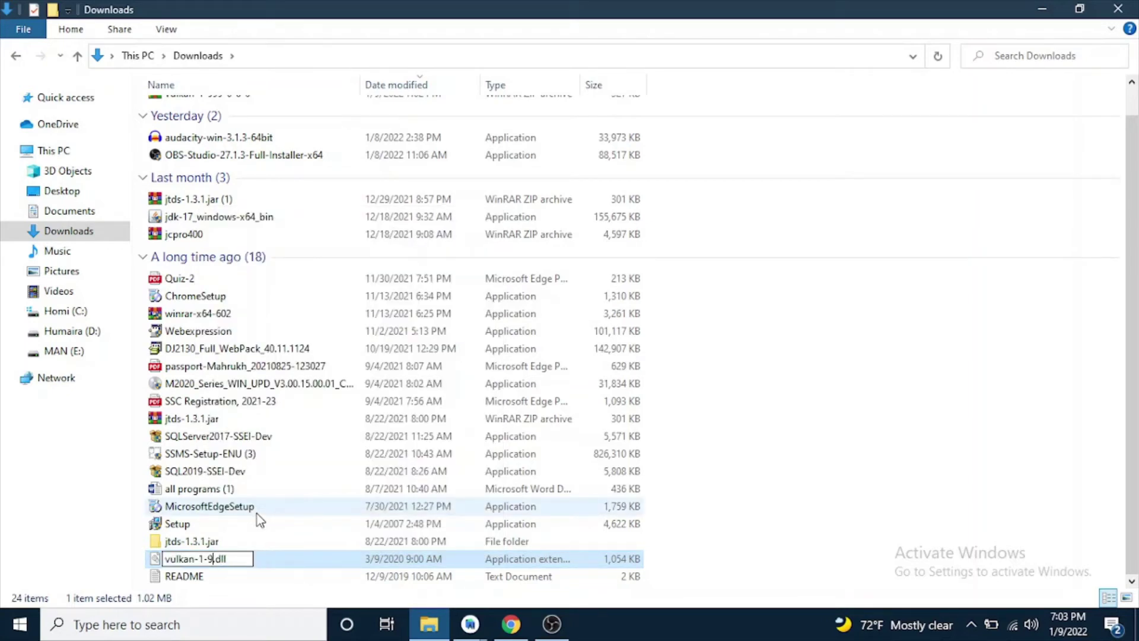
key("Return")
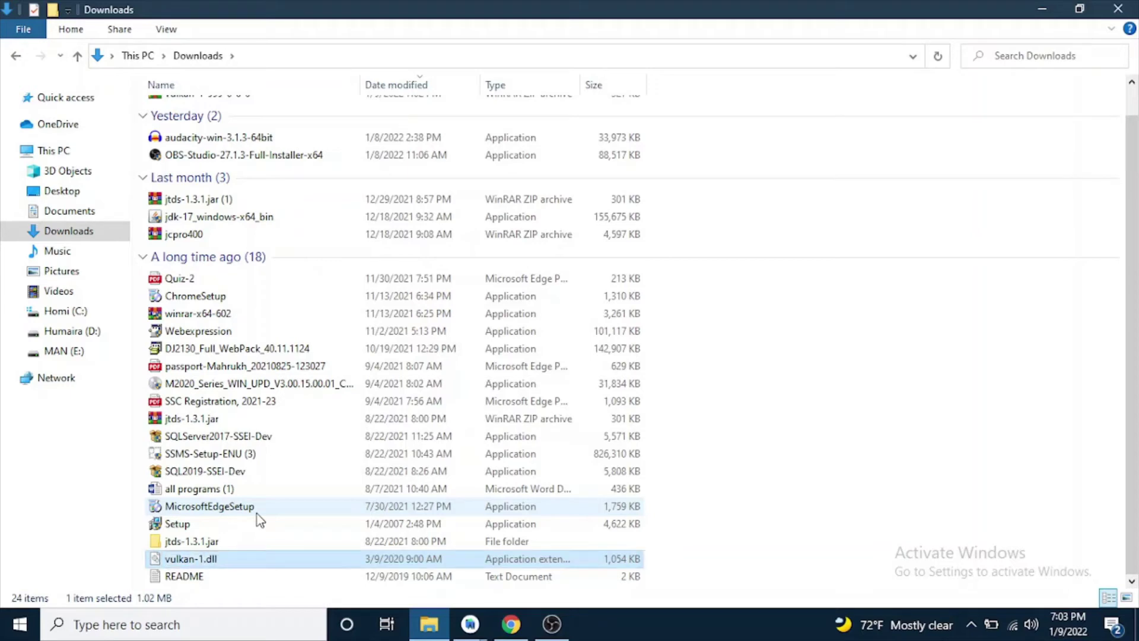
right_click(158, 559)
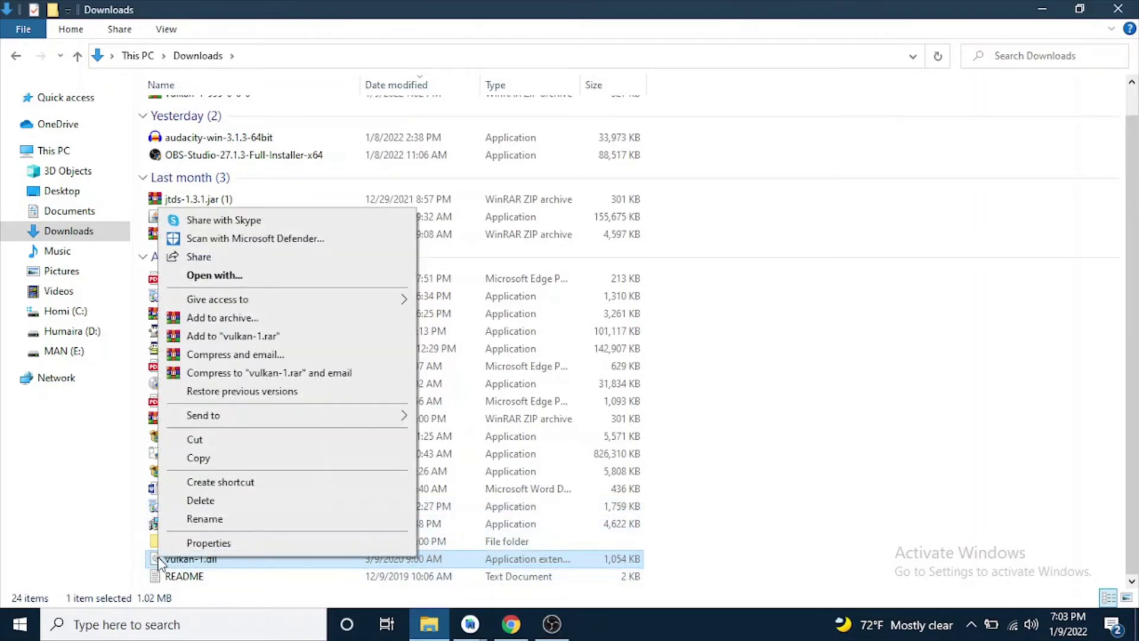
left_click(197, 459)
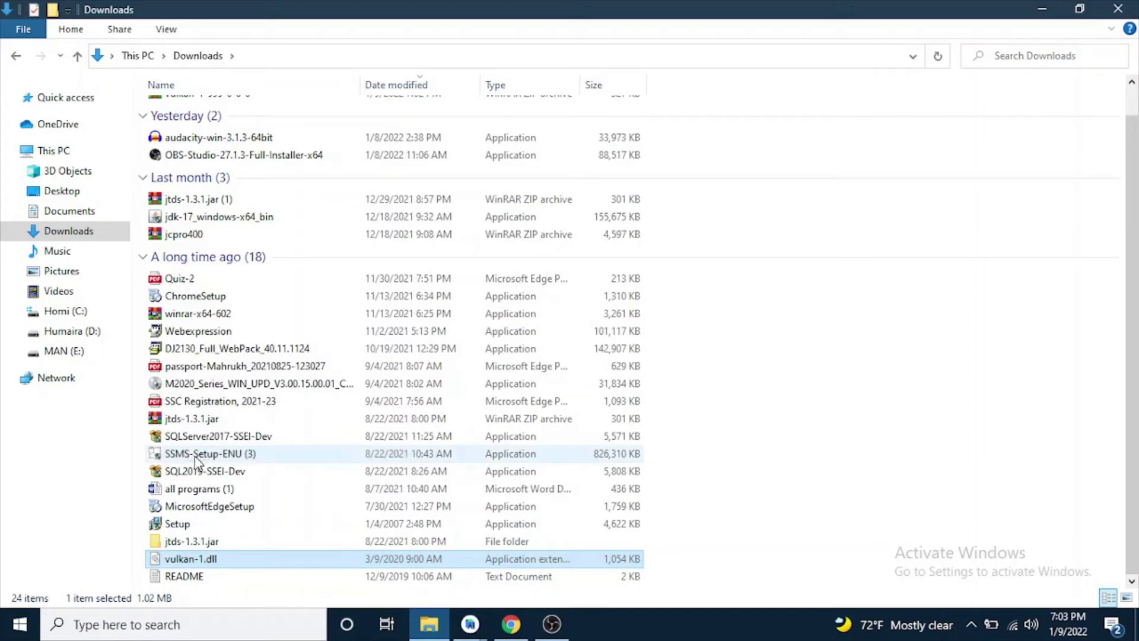
- Browse to C:\Users\<user>\AppData\Local\Android\Sdk\emulator\lib64
left_click(74, 318)
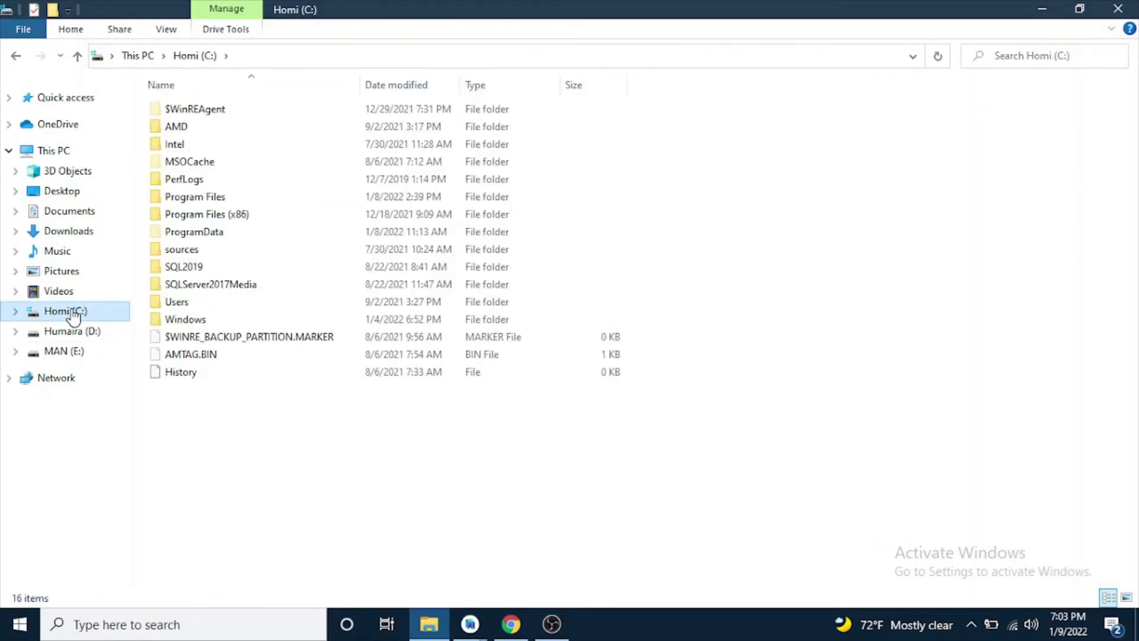
left_click(177, 302)
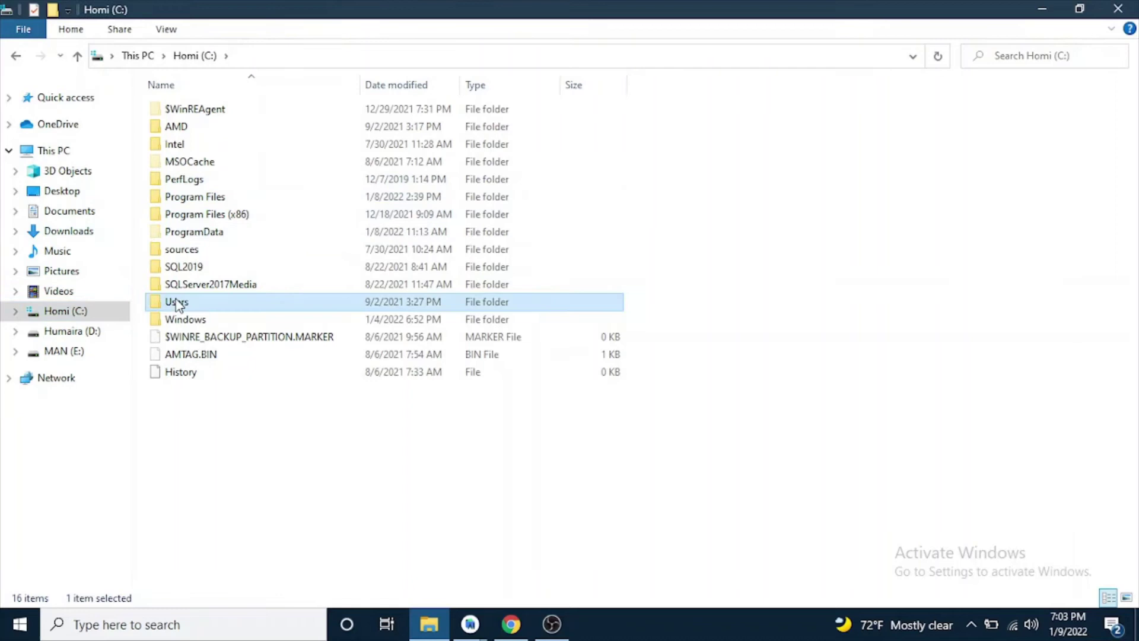
double_click(176, 302)
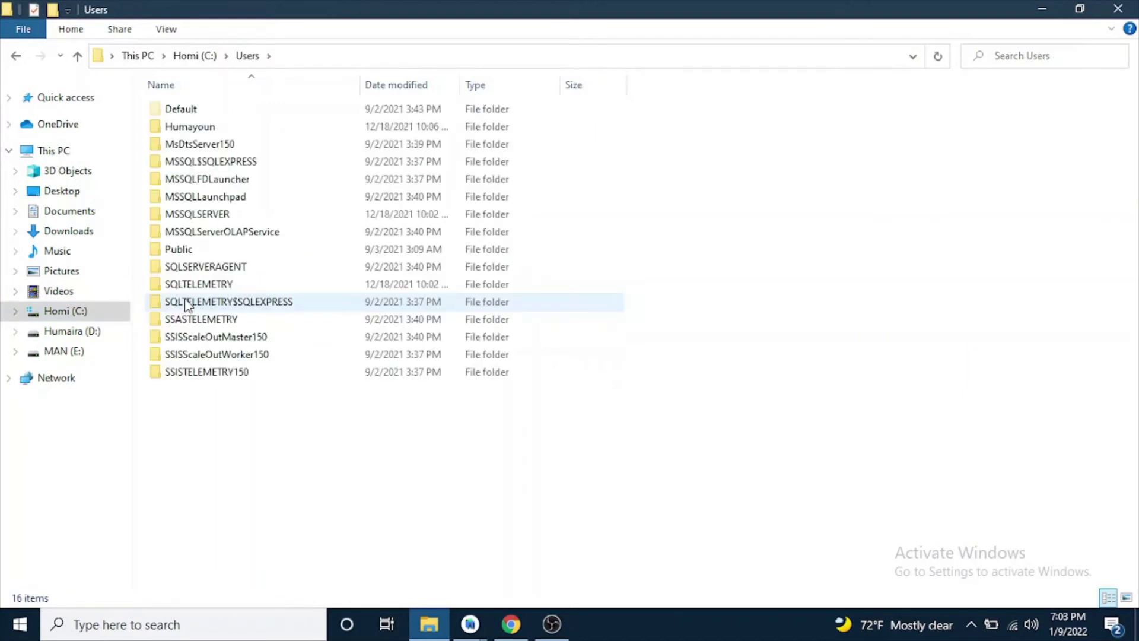
double_click(178, 127)
left_click(178, 127)
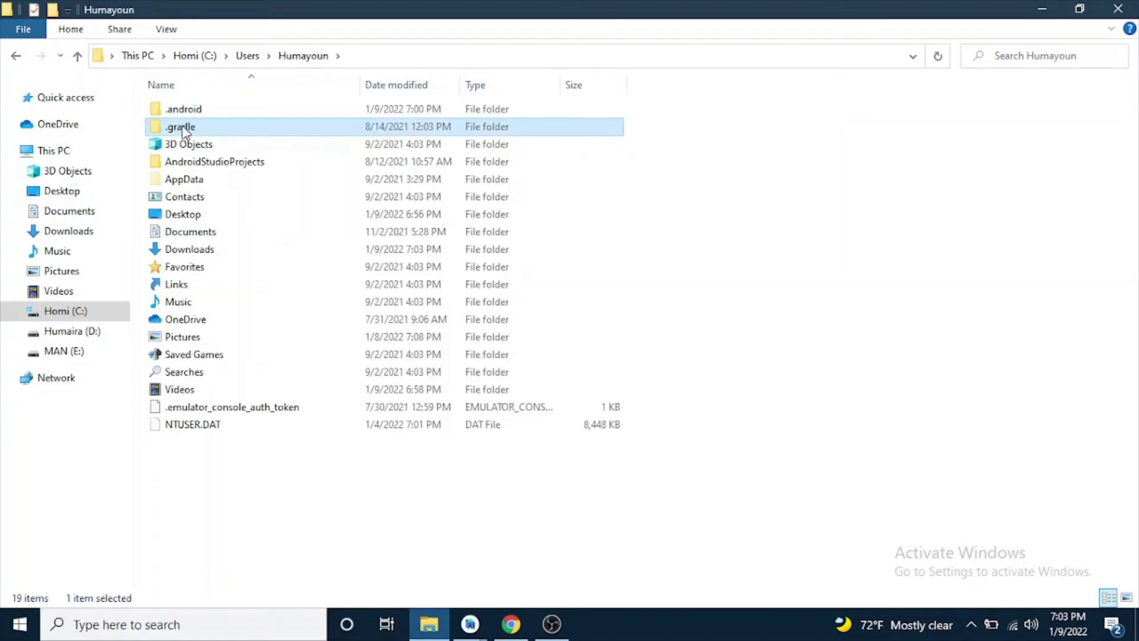
left_click(190, 182)
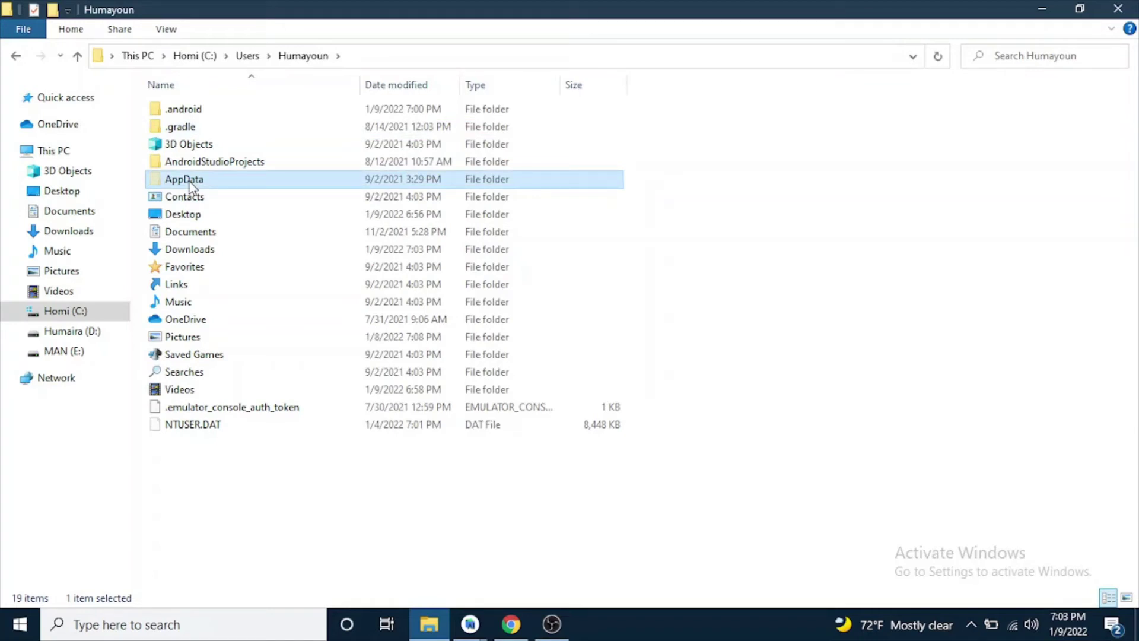
double_click(159, 179)
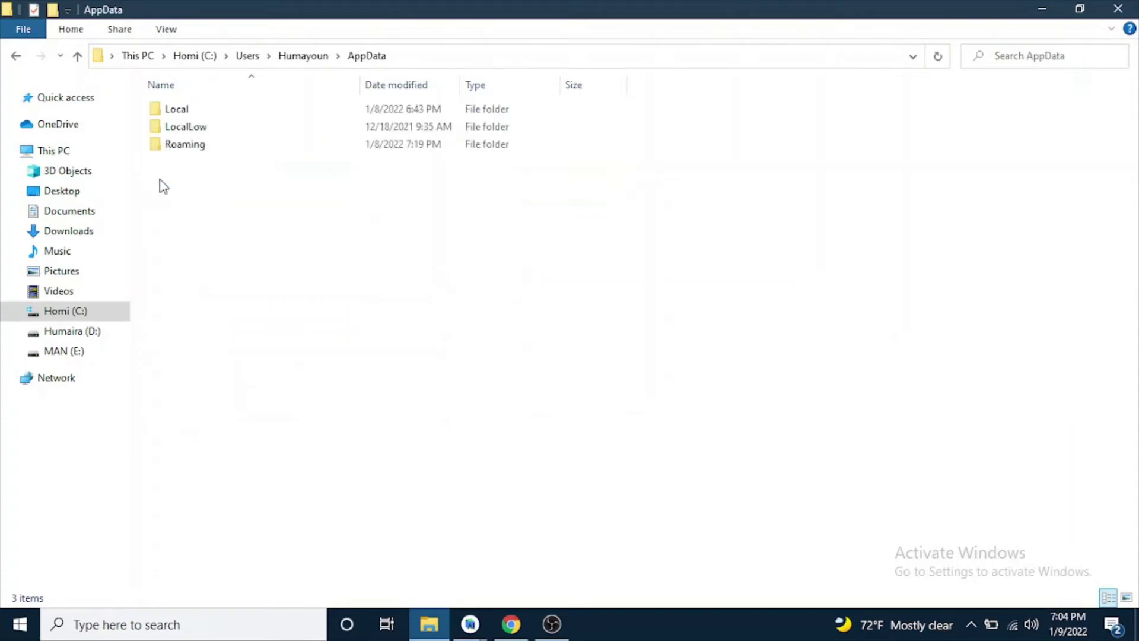
double_click(166, 114)
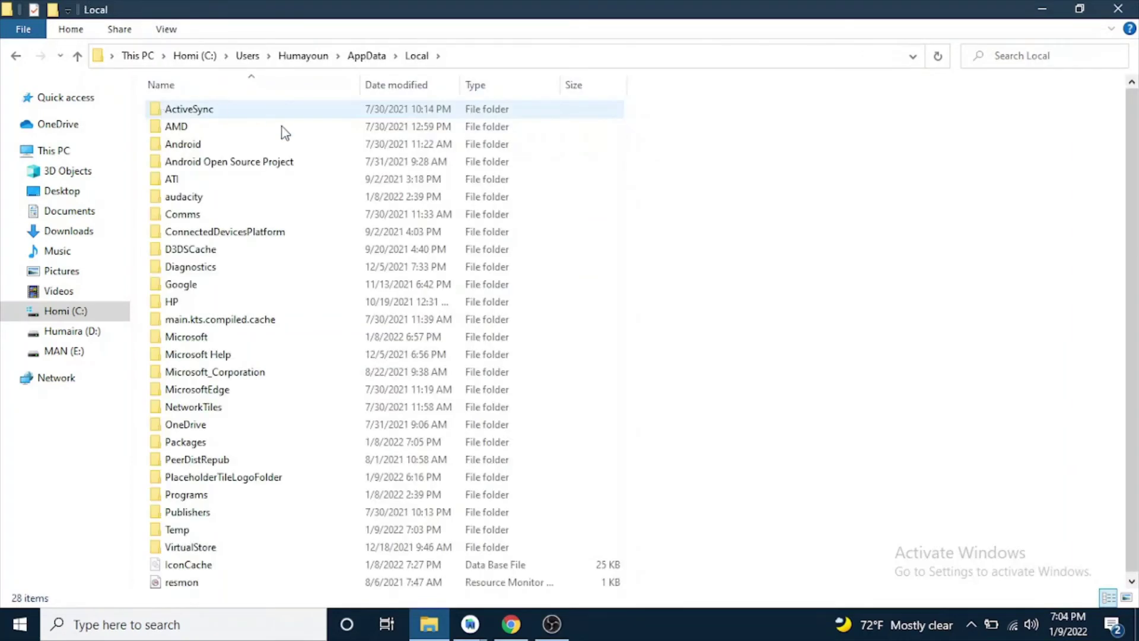
double_click(186, 150)
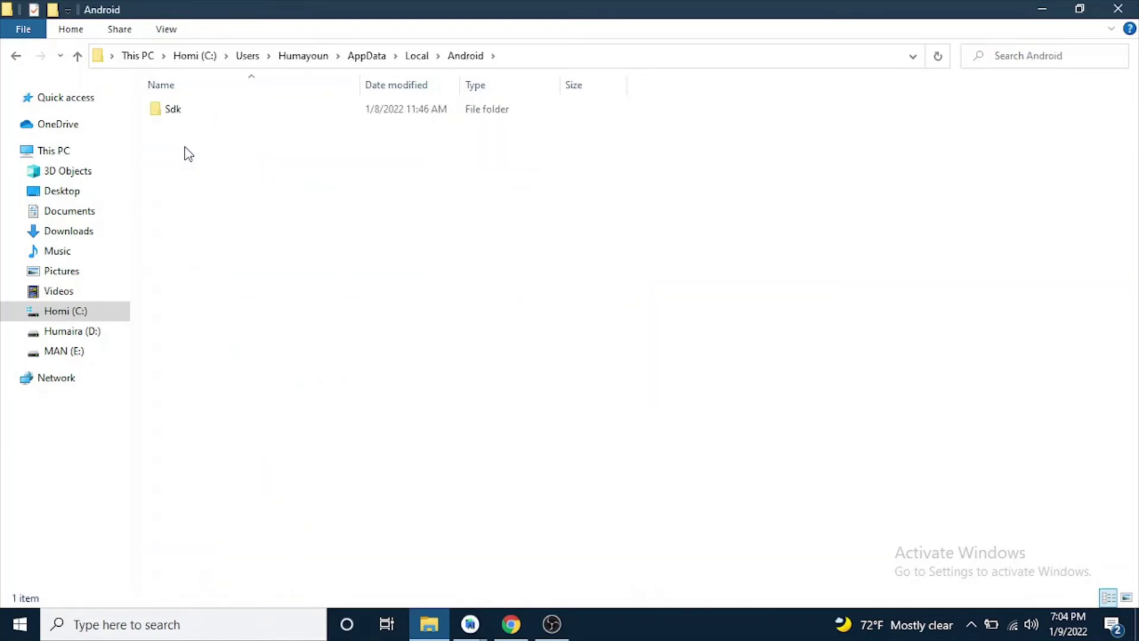
double_click(158, 109)
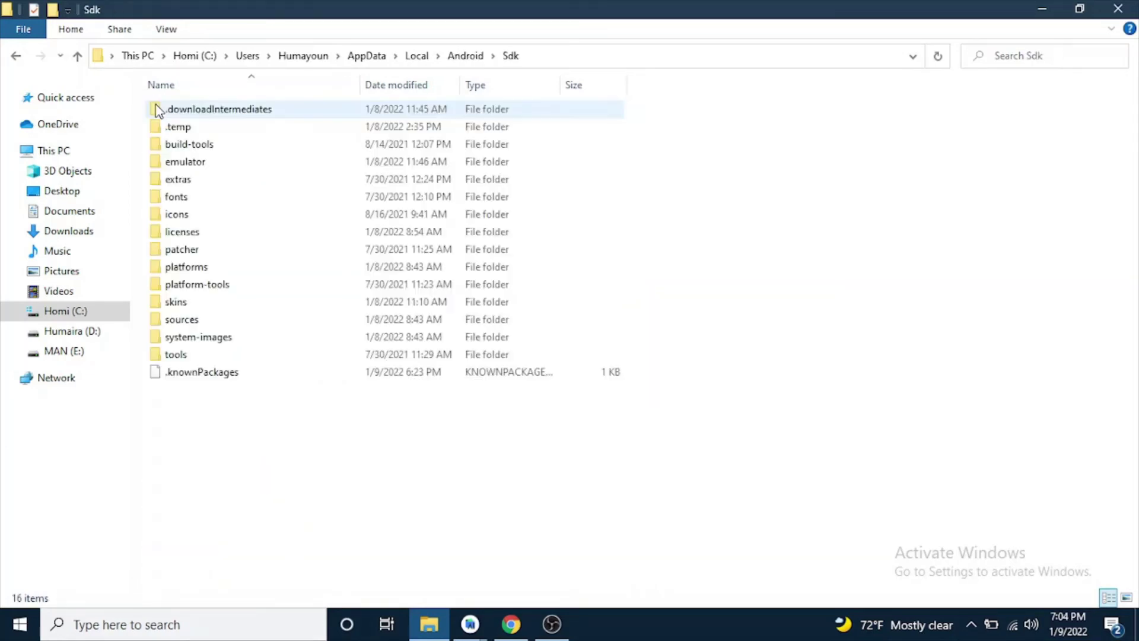
double_click(170, 163)
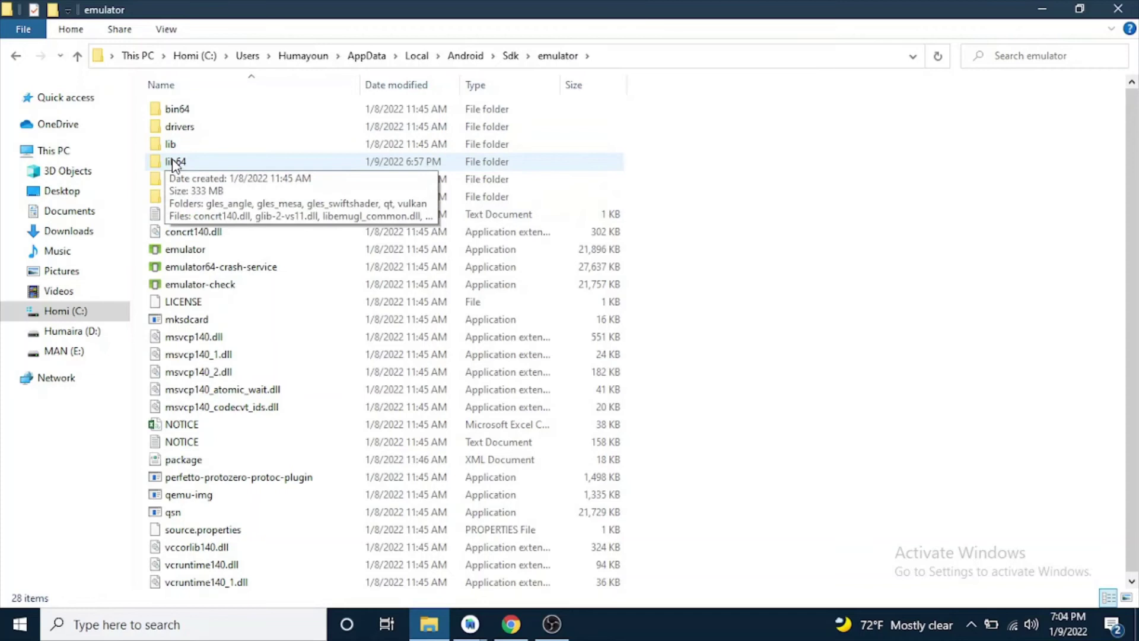
double_click(176, 163)
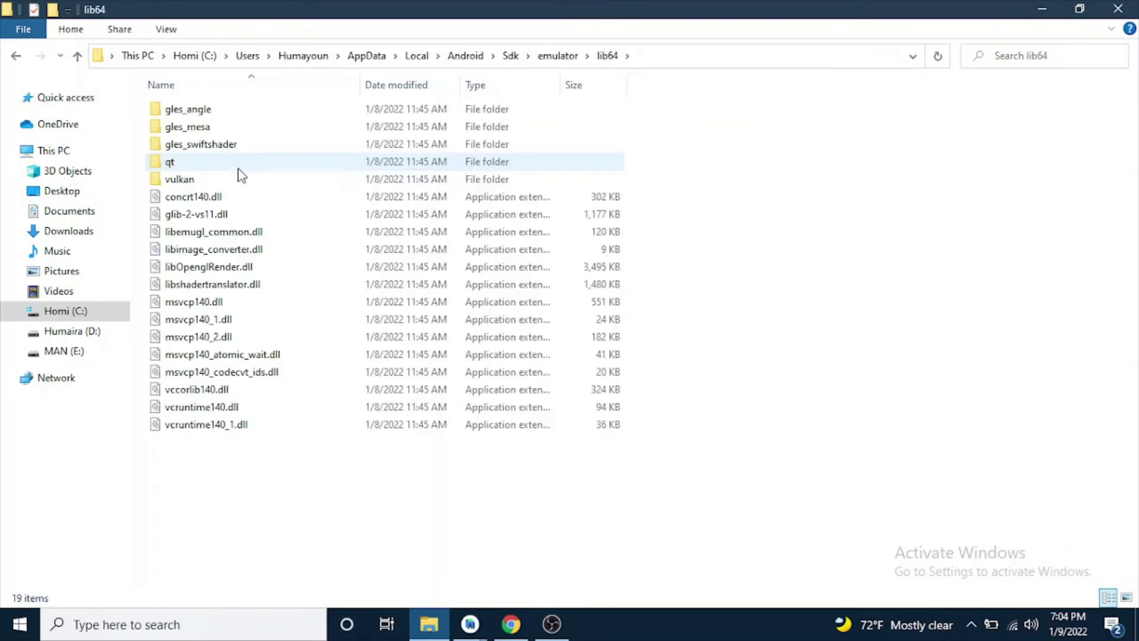
- Paste vulkan-1.dll into lib64 and reopen Android Studio's Virtual Device Manager
right_click(329, 507)
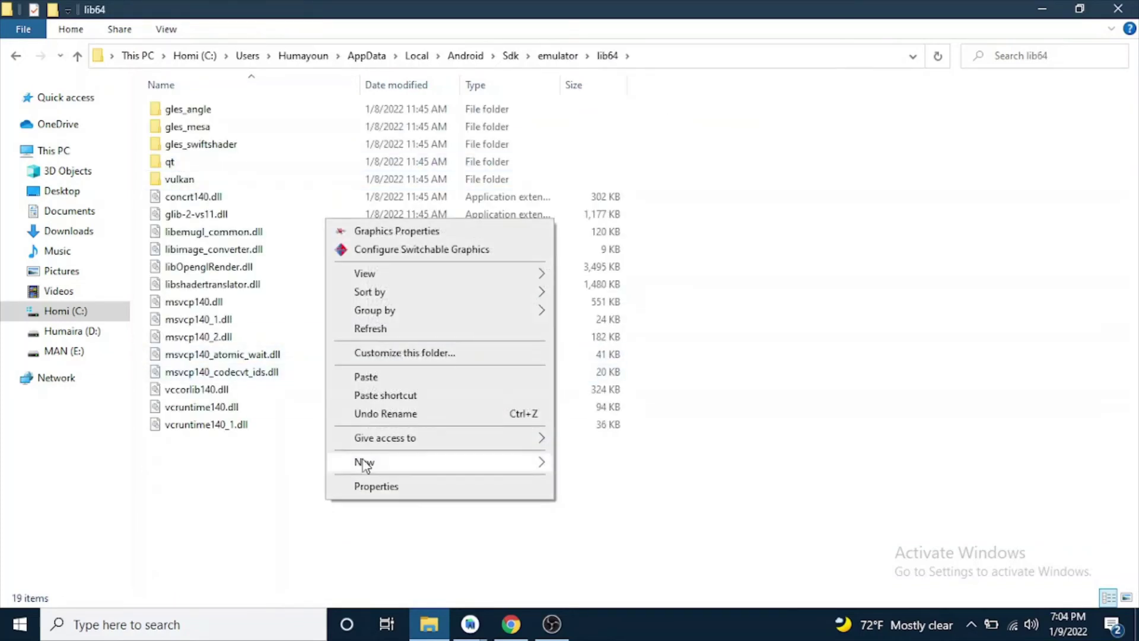
left_click(366, 377)
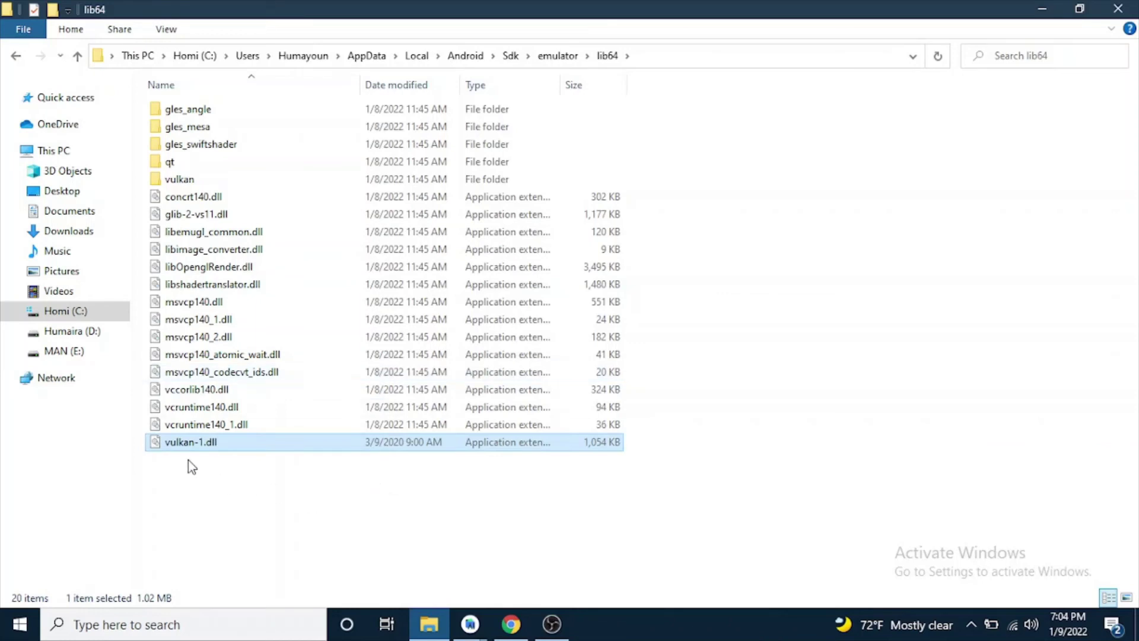
key("alt+Tab")
left_click(1061, 38)
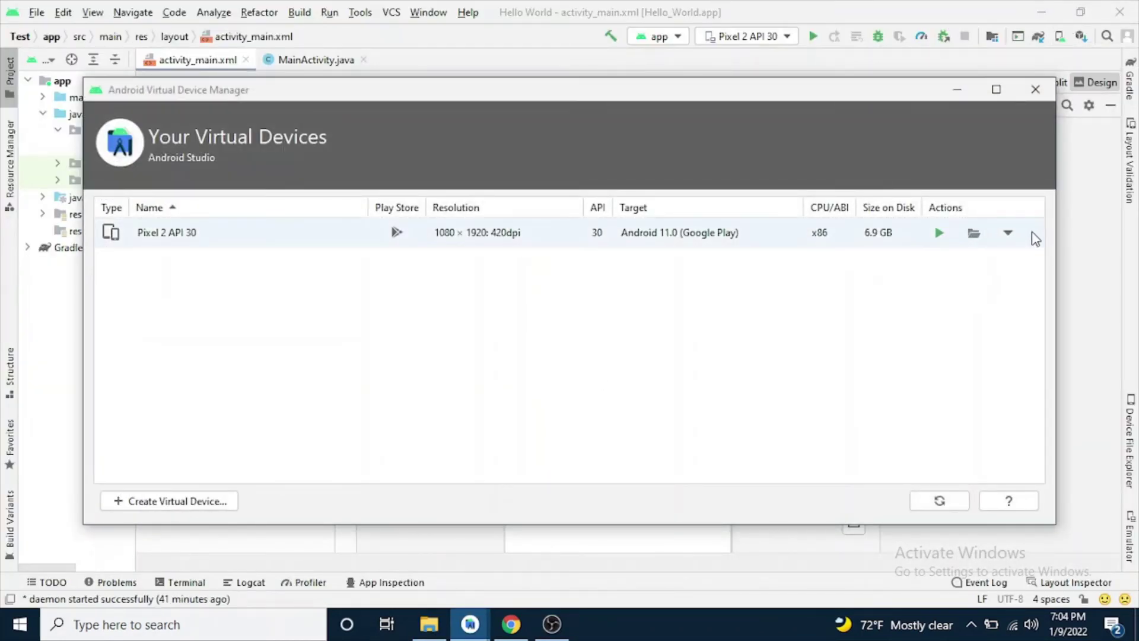
- Start the Pixel 2 API 30 emulator again now that vulkan-1.dll is in place
left_click(938, 234)
left_click(938, 234)
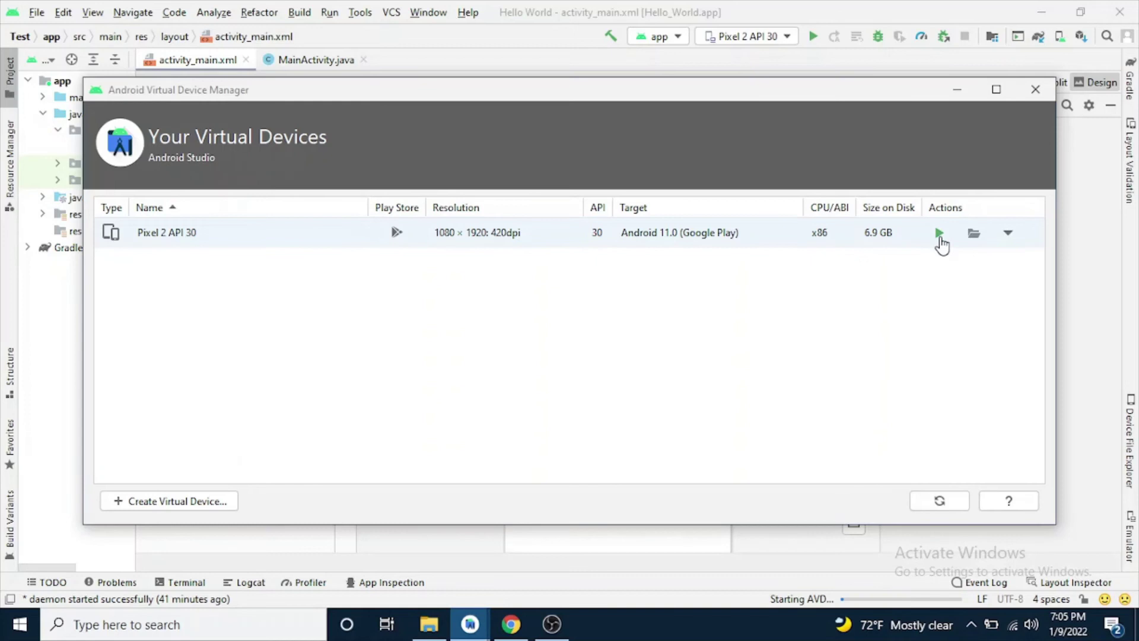